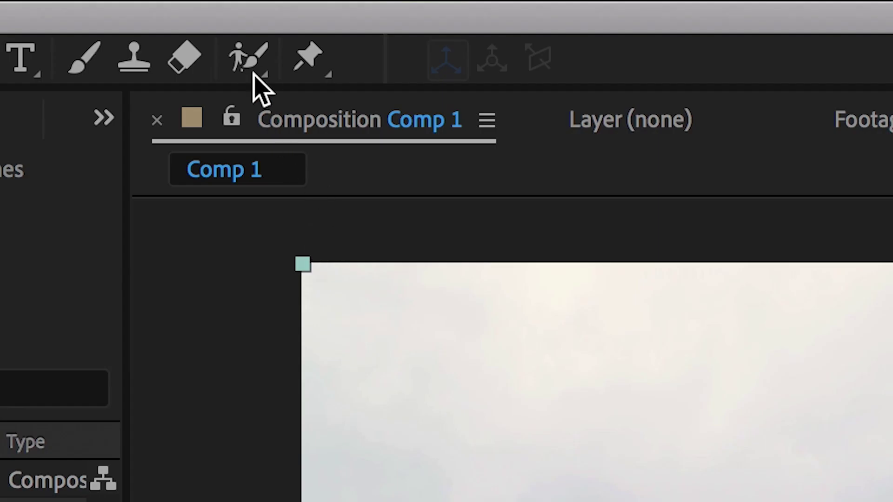
- Choose the Roto Brush Tool and open Sideflip.mp4 in its own Layer panel
left_click(204, 28)
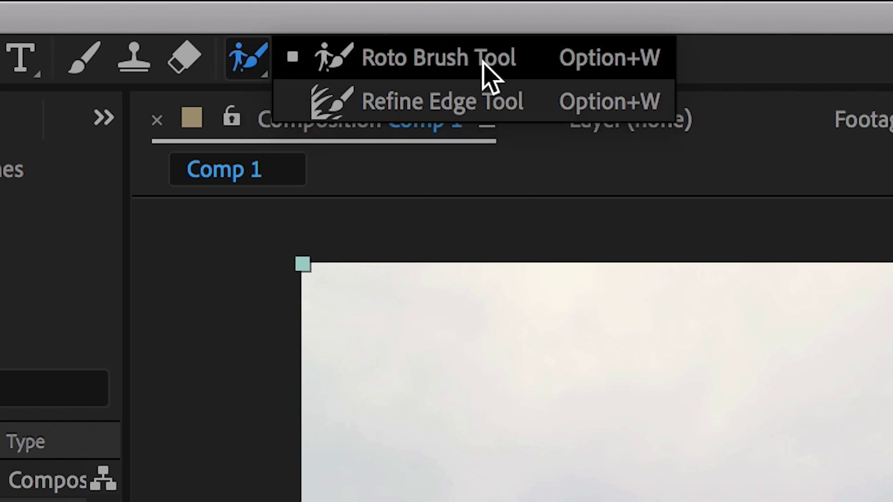
left_click(481, 62)
double_click(351, 205)
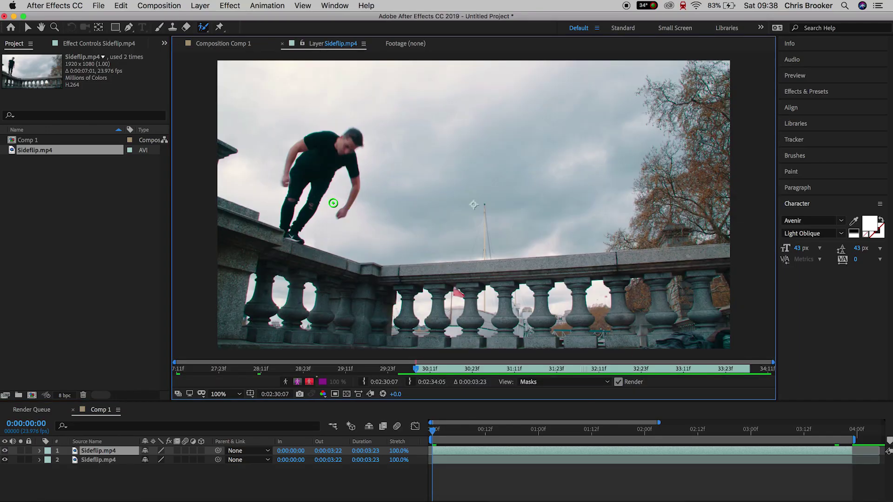
scroll(279, 189, "up", 4)
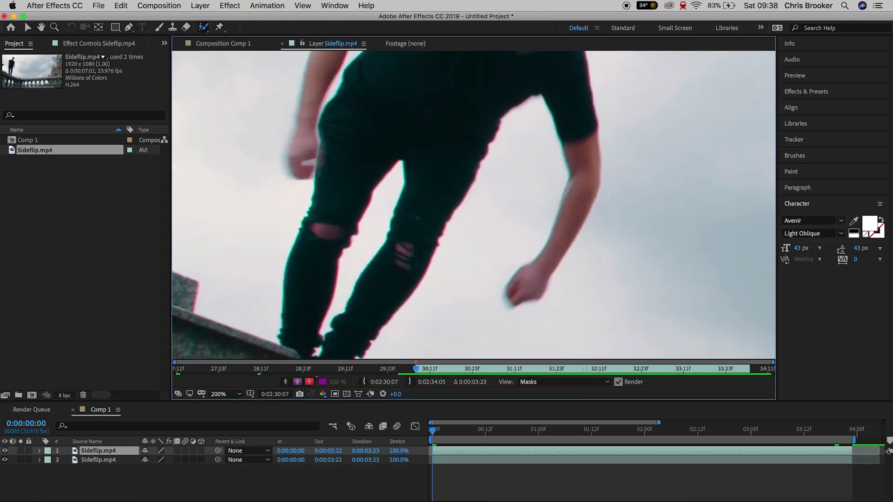
scroll(279, 190, "down", 3)
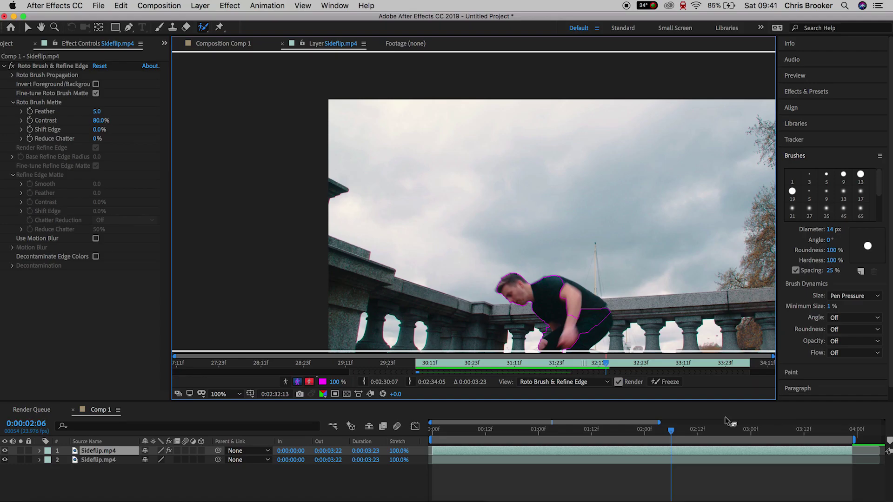
- Return to Comp 1, hide the original background layer, and preview the cut-out jumper on black
key("v")
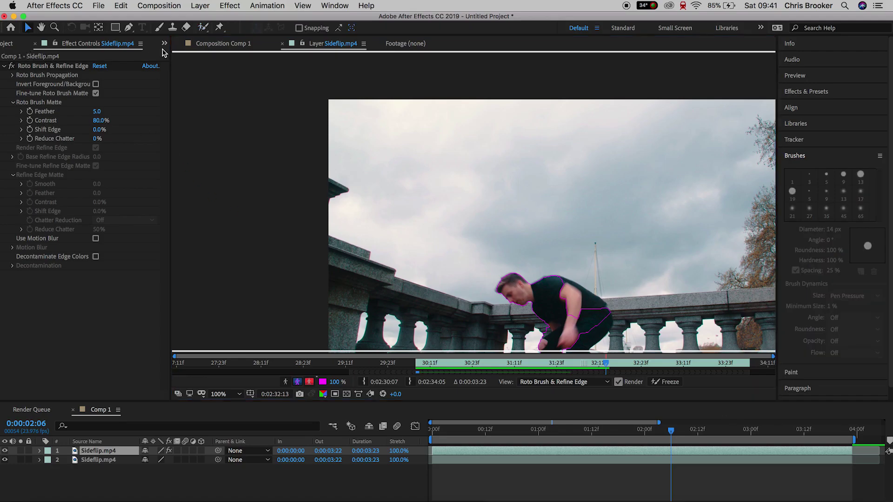
left_click(219, 45)
left_click(5, 460)
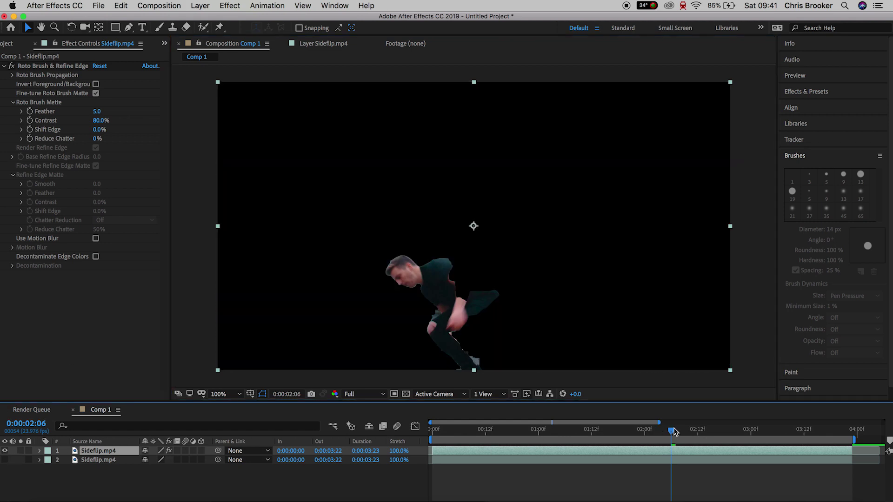
left_click_drag(674, 432, 432, 441)
key("space")
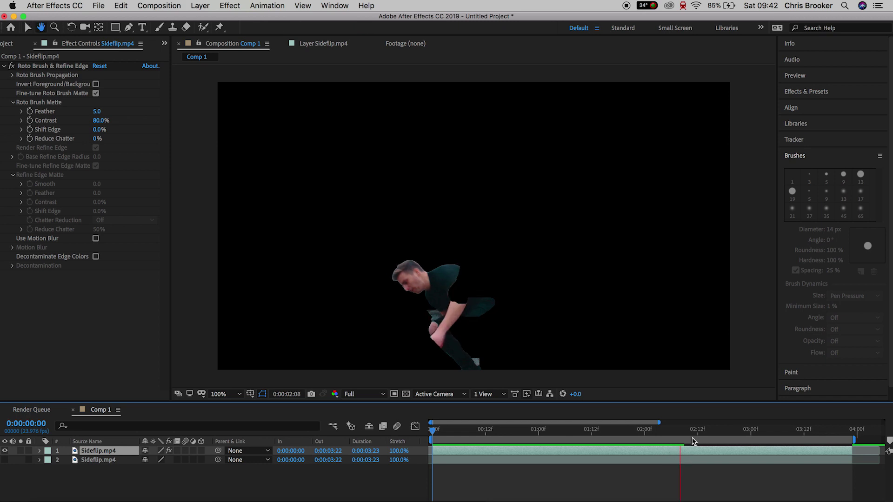
key("space")
- Trim the roto layer so it ends at 0:00:01:11
left_click_drag(678, 434, 591, 438)
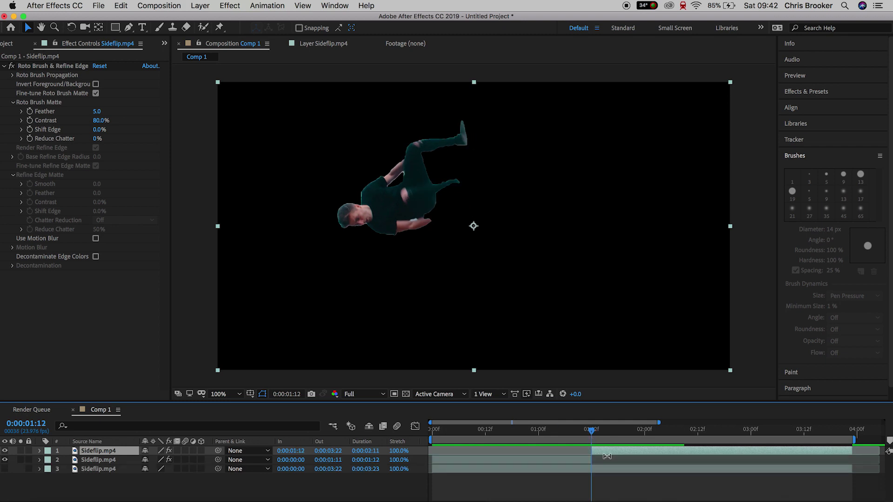
key("alt+bracketright")
left_click_drag(592, 433, 379, 443)
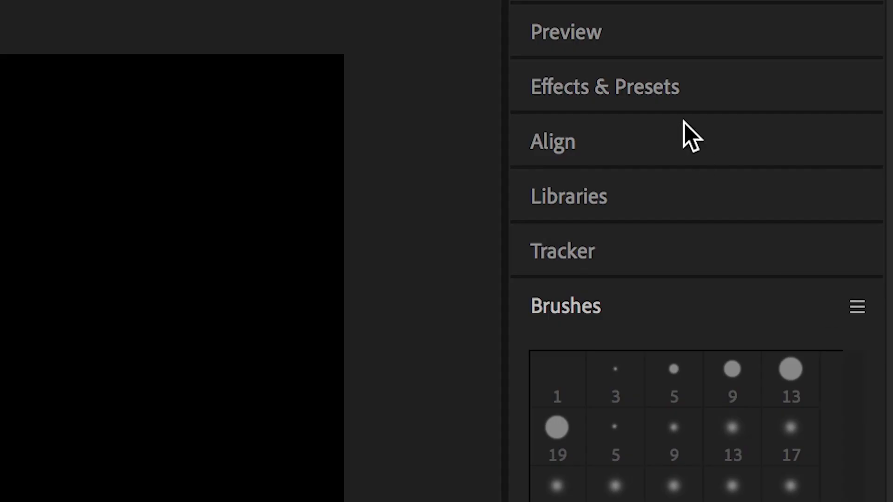
left_click(811, 91)
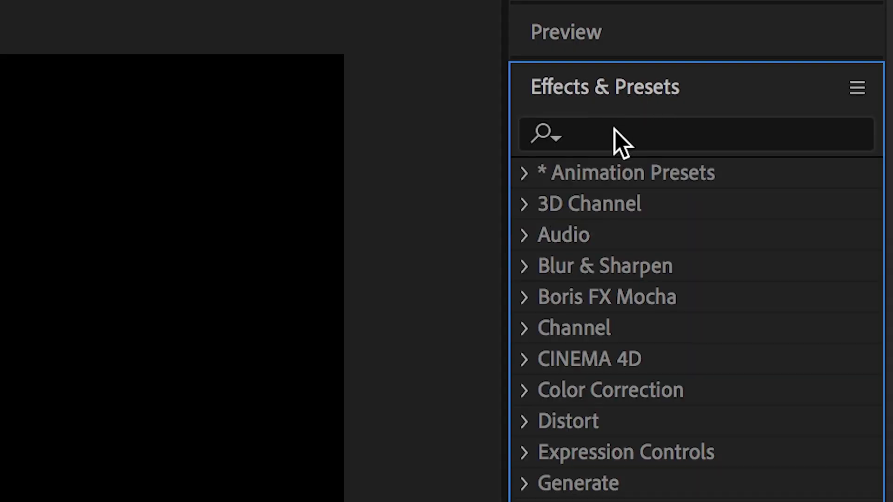
- Apply a red Fill effect to the roto layer and make the background clip visible again
left_click(615, 131)
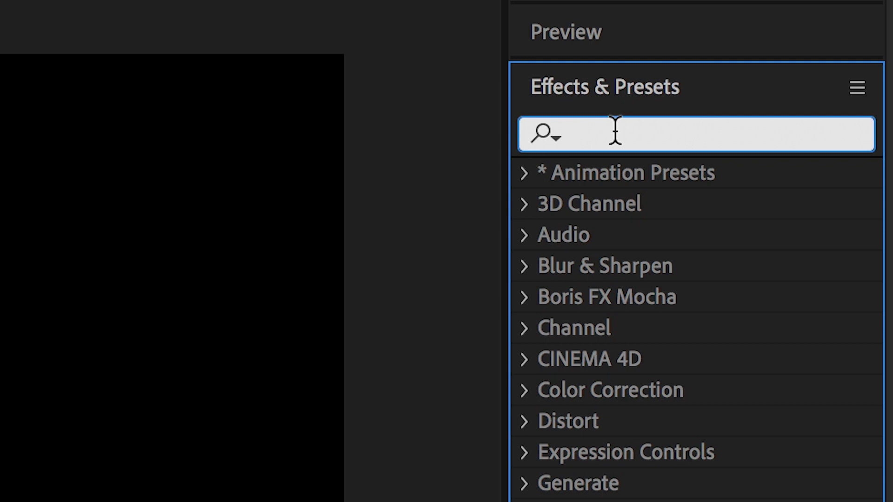
type("fill")
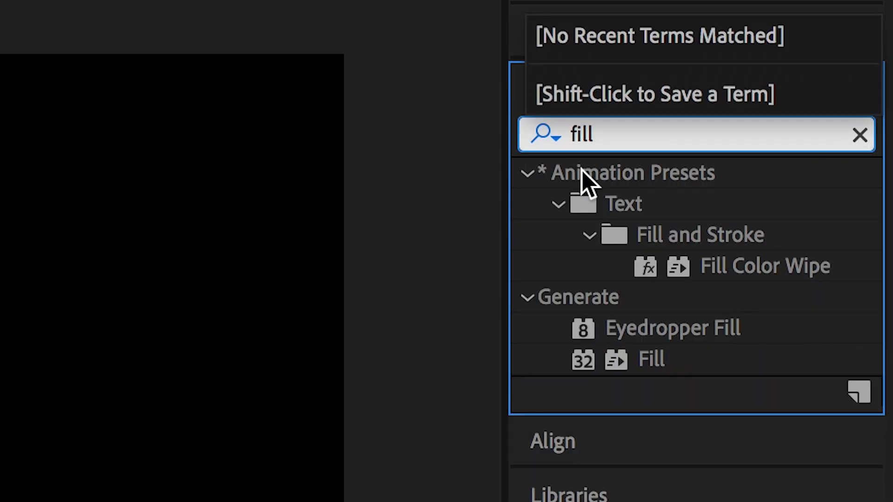
left_click_drag(655, 368, 0, 501)
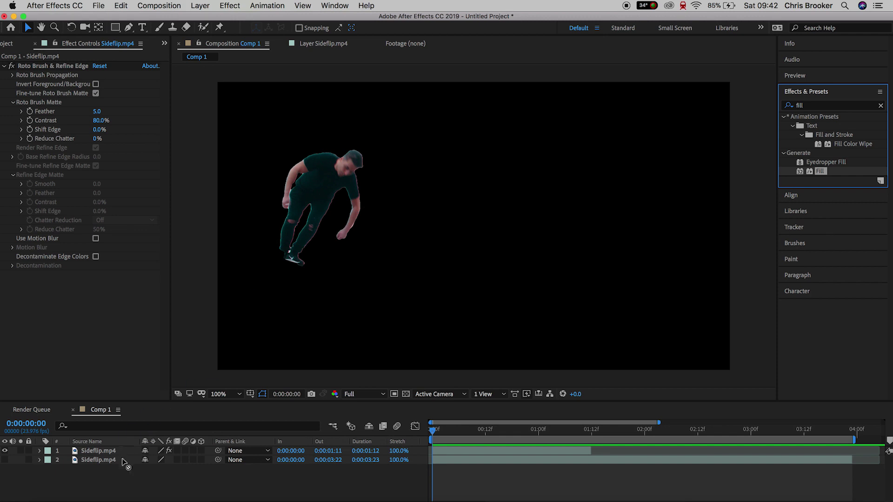
left_click_drag(124, 463, 114, 450)
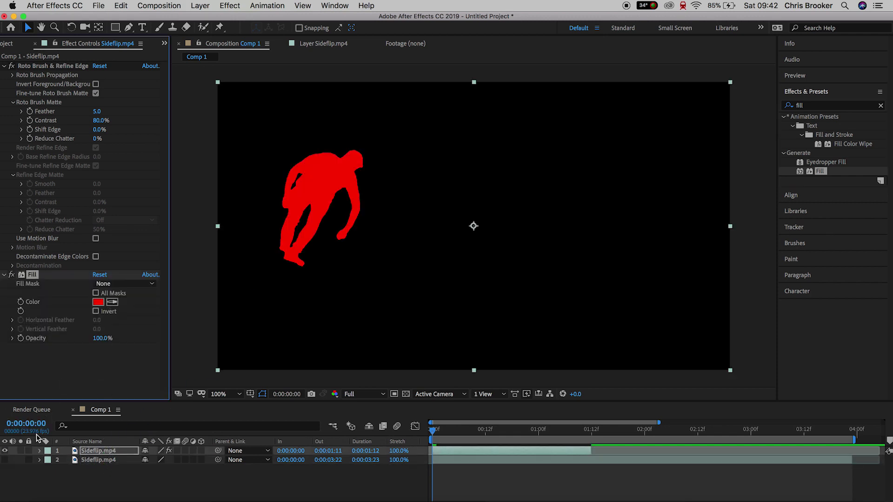
left_click(5, 460)
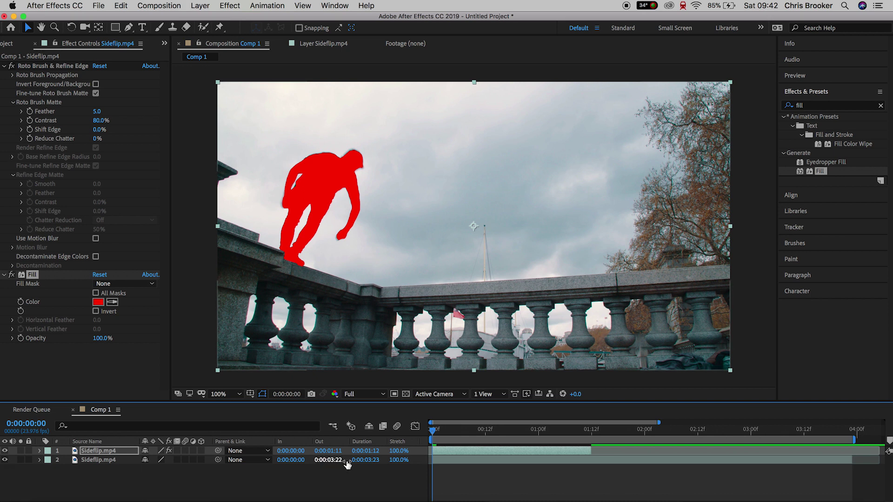
- Start the filled figure at 0:00:00:16 and keyframe its Fill Color to blue at frame 17
left_click_drag(436, 436, 503, 437)
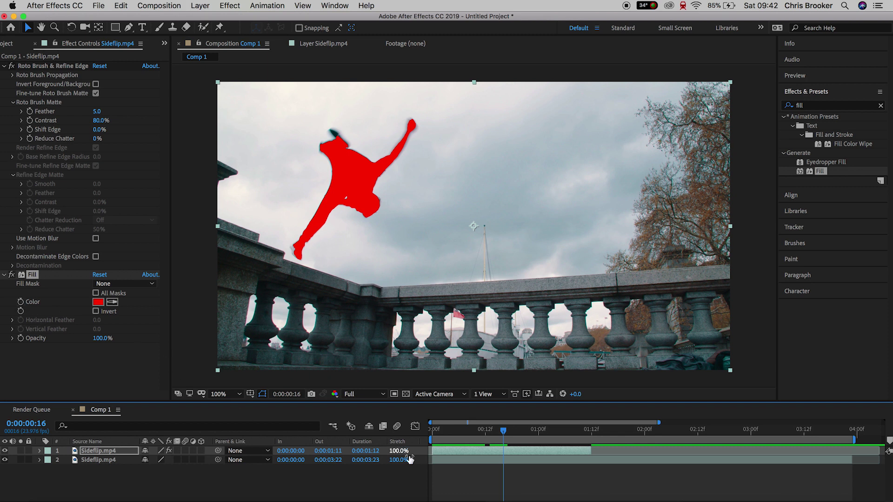
left_click_drag(431, 451, 501, 458)
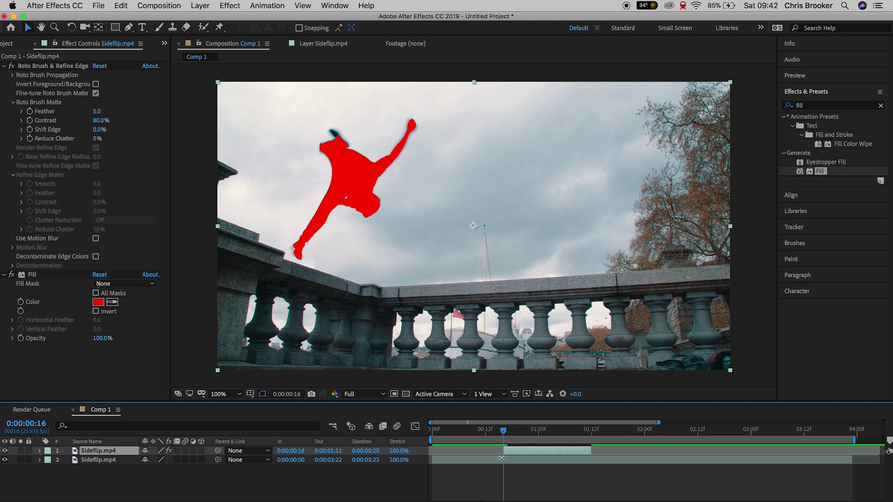
left_click(21, 302)
left_click(528, 456)
key("equal")
key("equal")
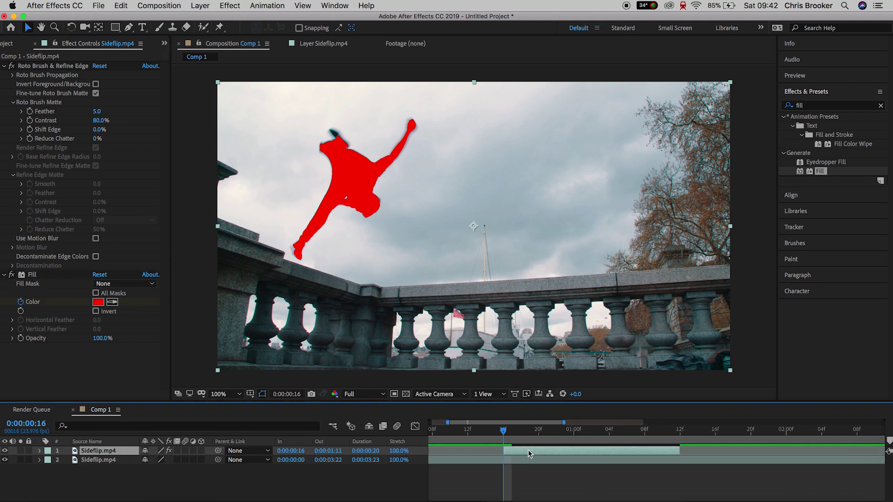
left_click_drag(503, 435, 521, 433)
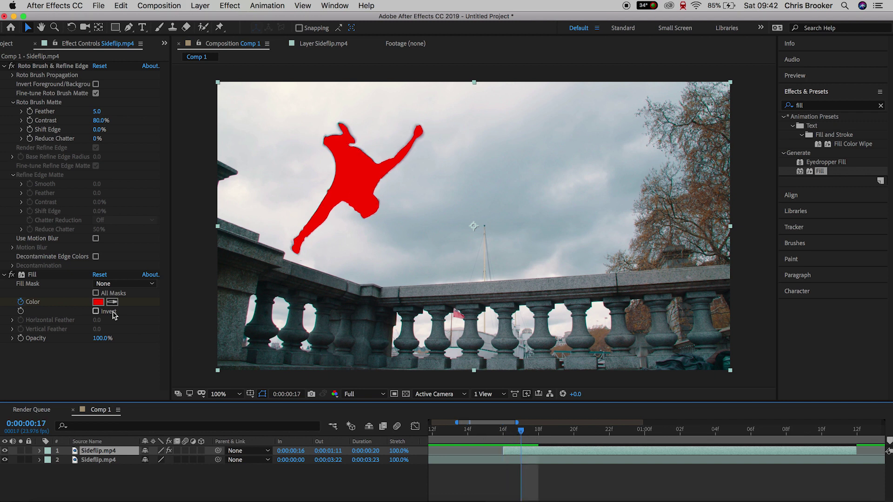
left_click(98, 303)
left_click_drag(189, 189, 192, 198)
left_click(280, 155)
- Keyframe the Fill Color to cyan at frame 18 and green 00FF8C at frame 19
left_click(510, 436)
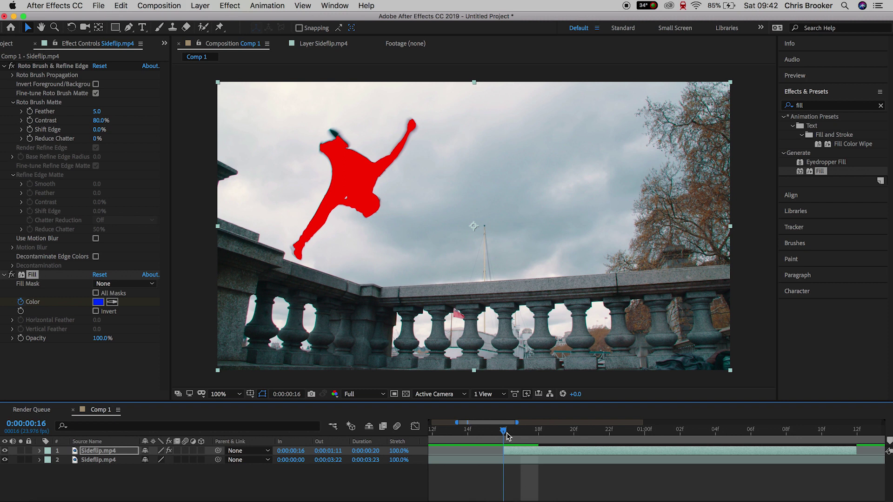
left_click_drag(514, 435, 538, 435)
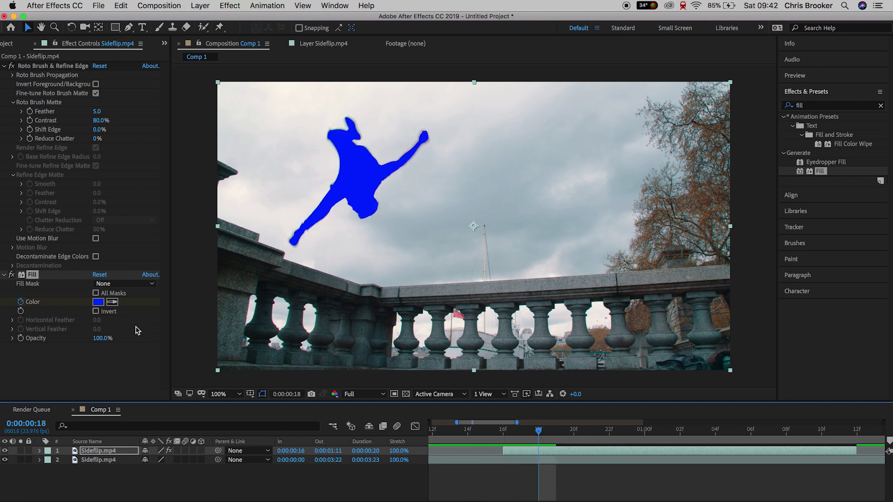
left_click(98, 303)
left_click_drag(192, 193, 191, 212)
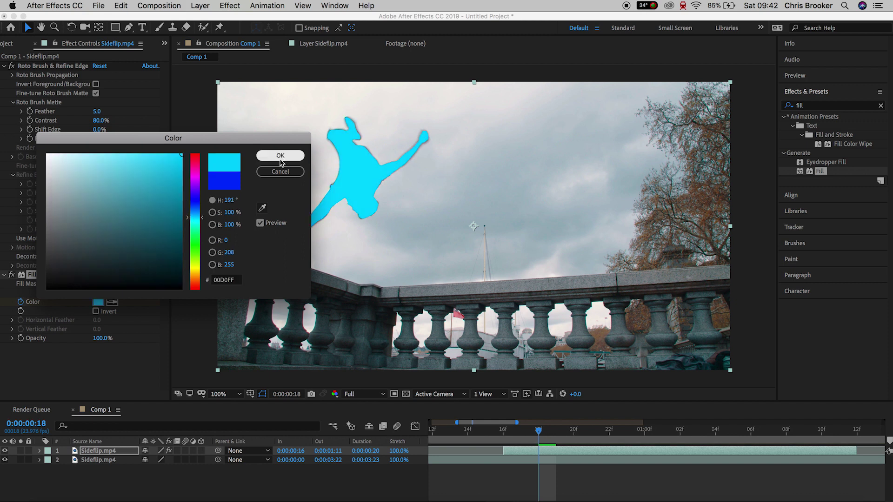
left_click(280, 155)
left_click(553, 435)
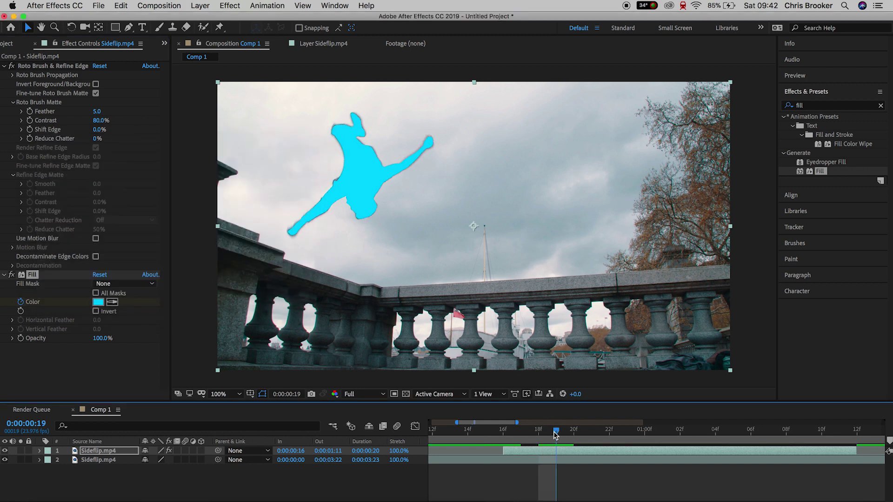
left_click(98, 302)
left_click(194, 237)
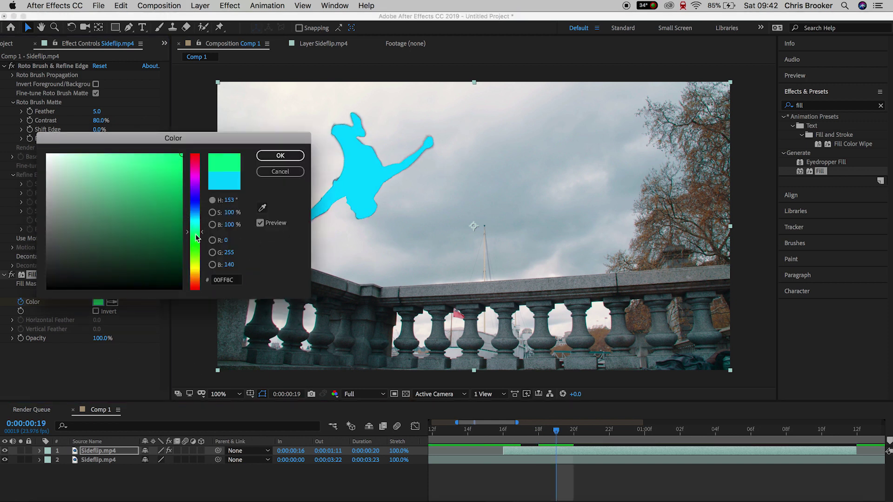
left_click(281, 156)
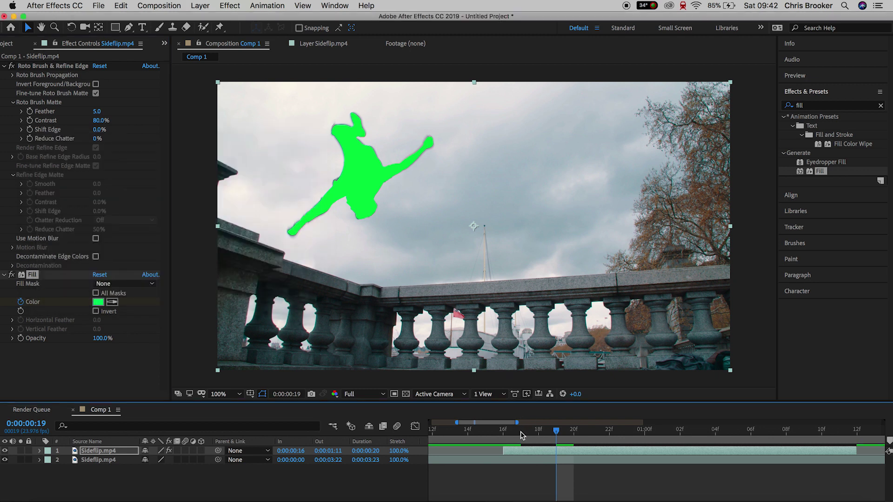
left_click_drag(521, 435, 556, 439)
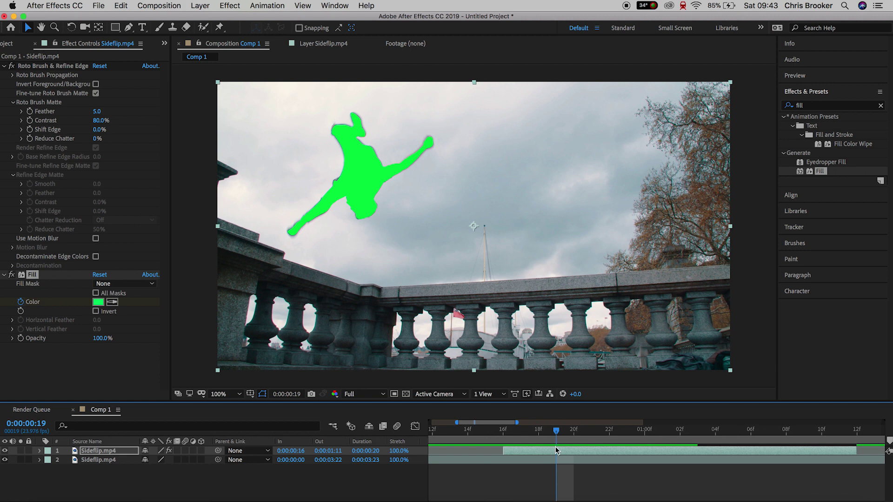
- Split the filled roto layer at the playhead and slide the new piece to start at 1 second
left_click(557, 450)
key("super+shift+d")
left_click_drag(558, 450, 629, 455)
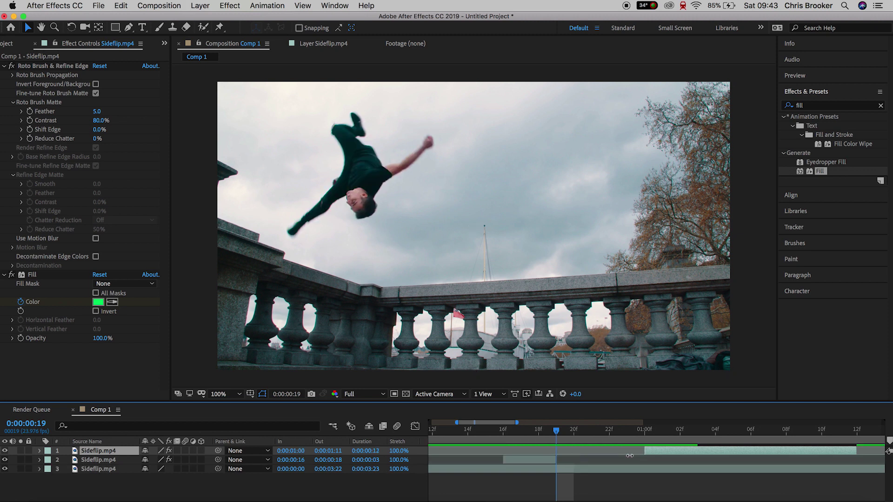
key("space")
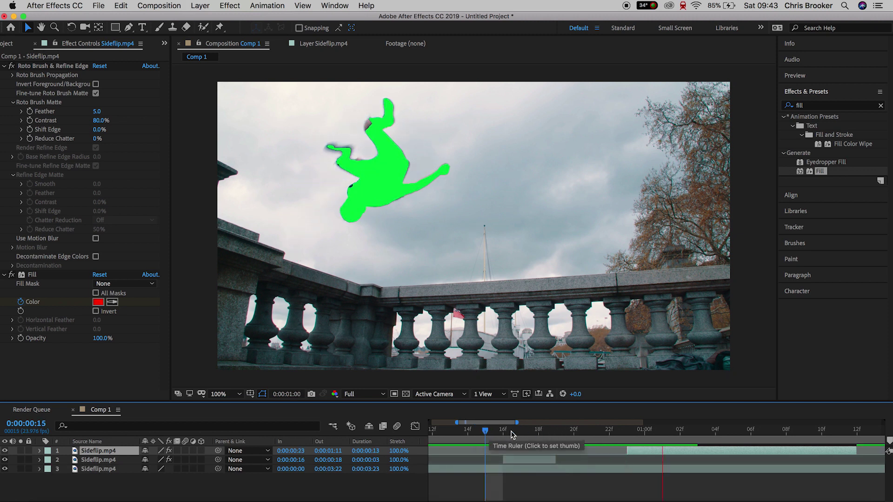
left_click_drag(549, 434, 630, 446)
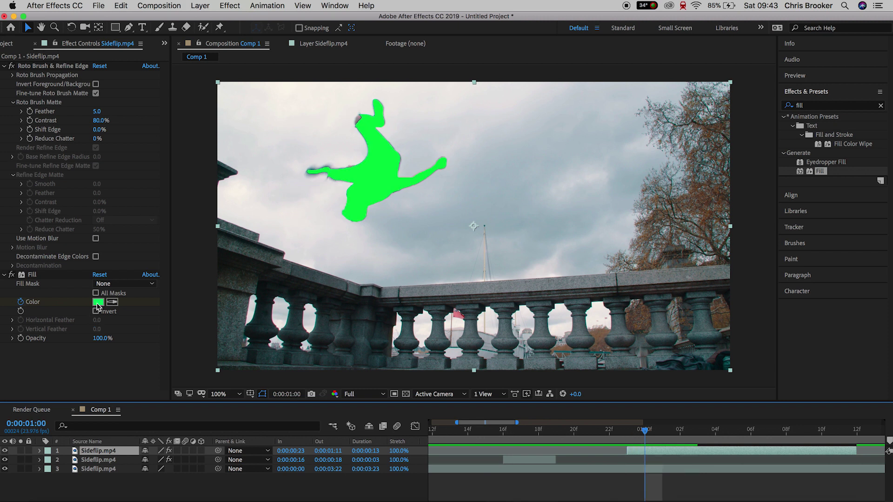
left_click(97, 302)
- Keyframe the fill to magenta at 1:00, red at 1:01 and yellow at 1:02
left_click(195, 182)
left_click(280, 155)
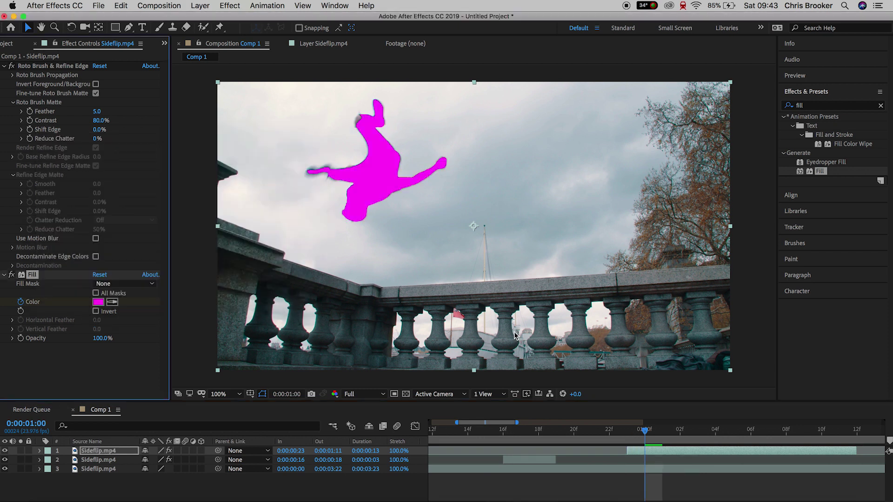
key("Page_Down")
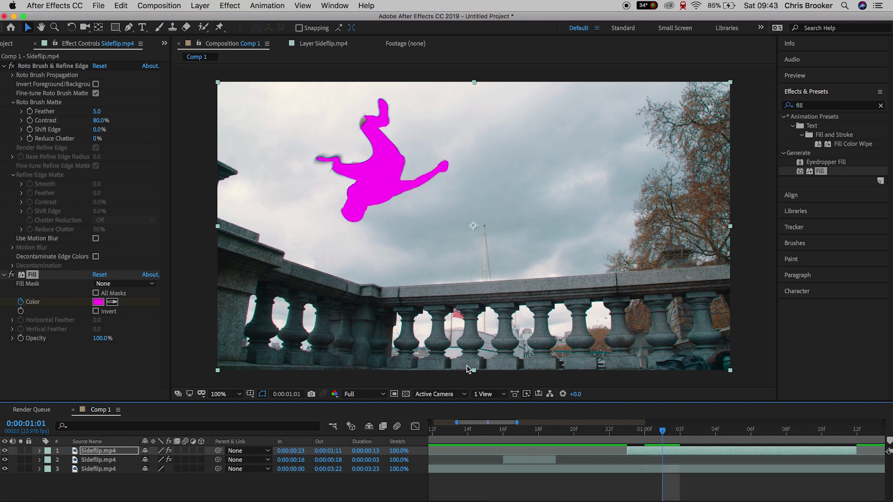
left_click(98, 303)
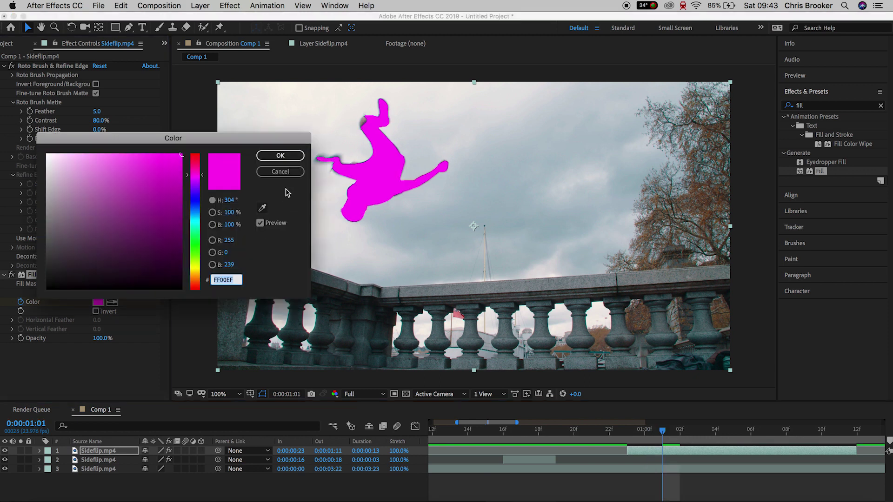
left_click(198, 165)
left_click(280, 156)
left_click(673, 439)
left_click(97, 303)
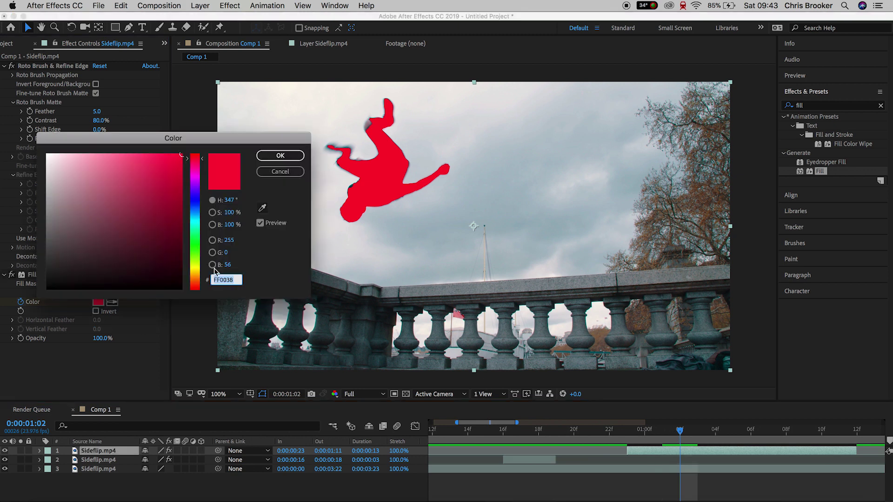
left_click(195, 258)
left_click(195, 266)
left_click(280, 156)
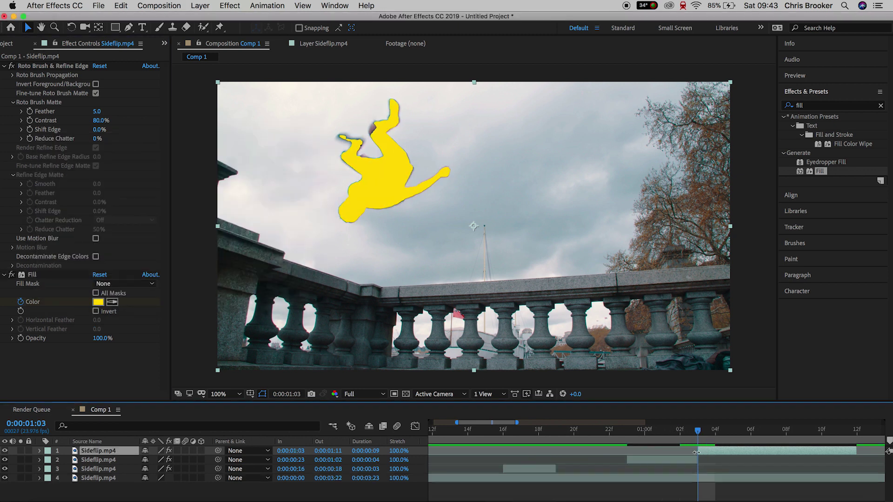
left_click(464, 430)
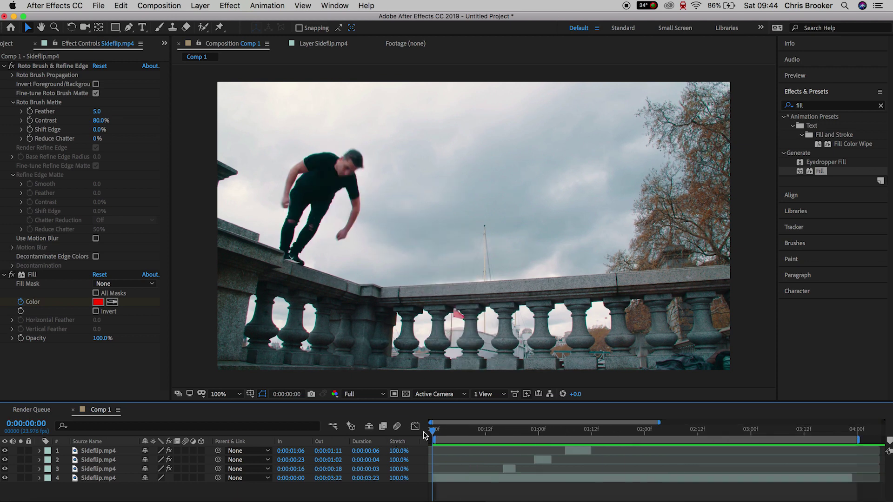
key("space")
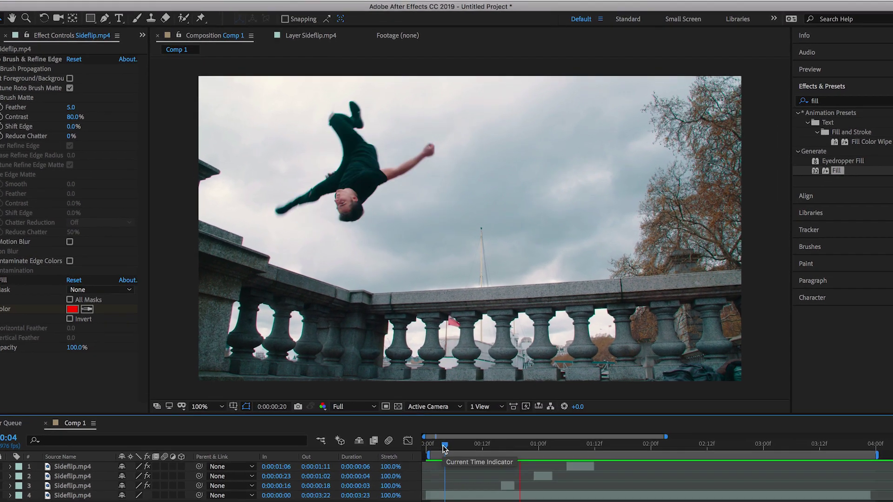
left_click_drag(445, 454, 506, 463)
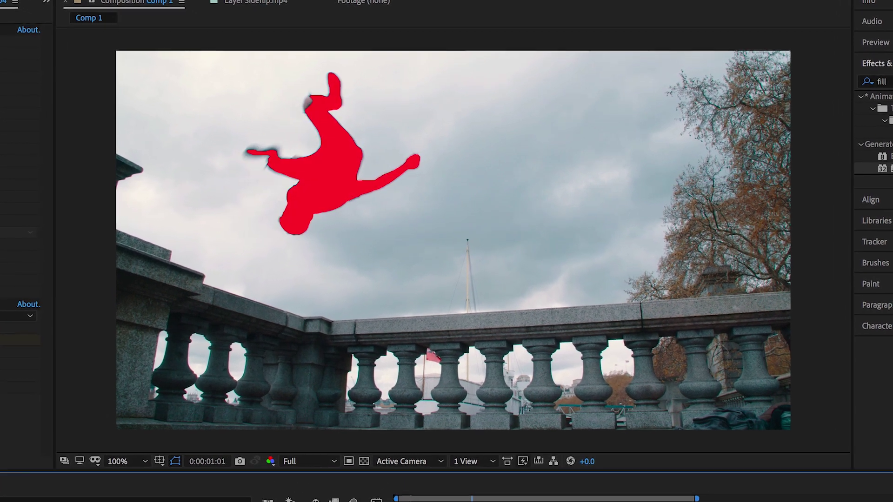